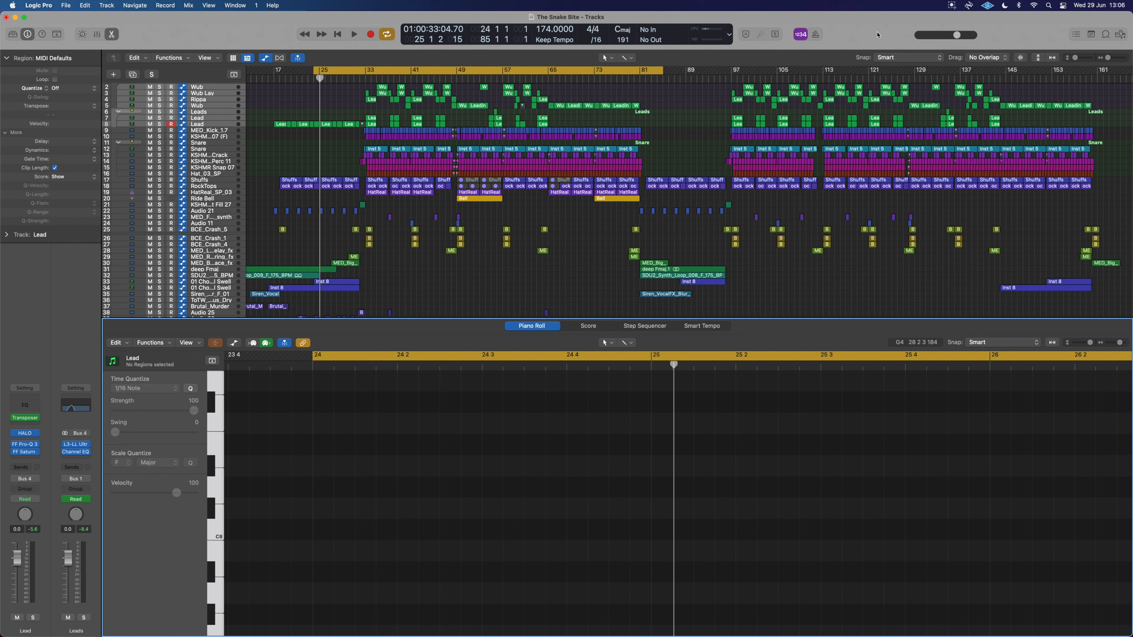
Set a cycle range starting at bar 33 and play the arrangement back.
{"action": "left_click_drag", "start_coordinate": [373, 75], "coordinate": [414, 74]}
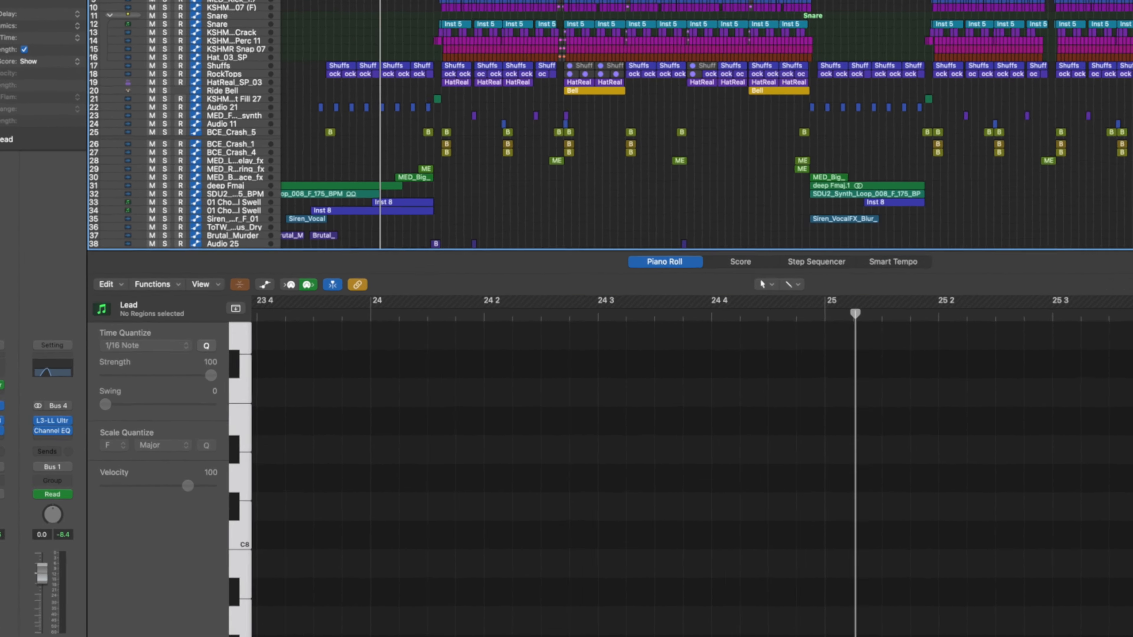
{"action": "key", "text": "space"}
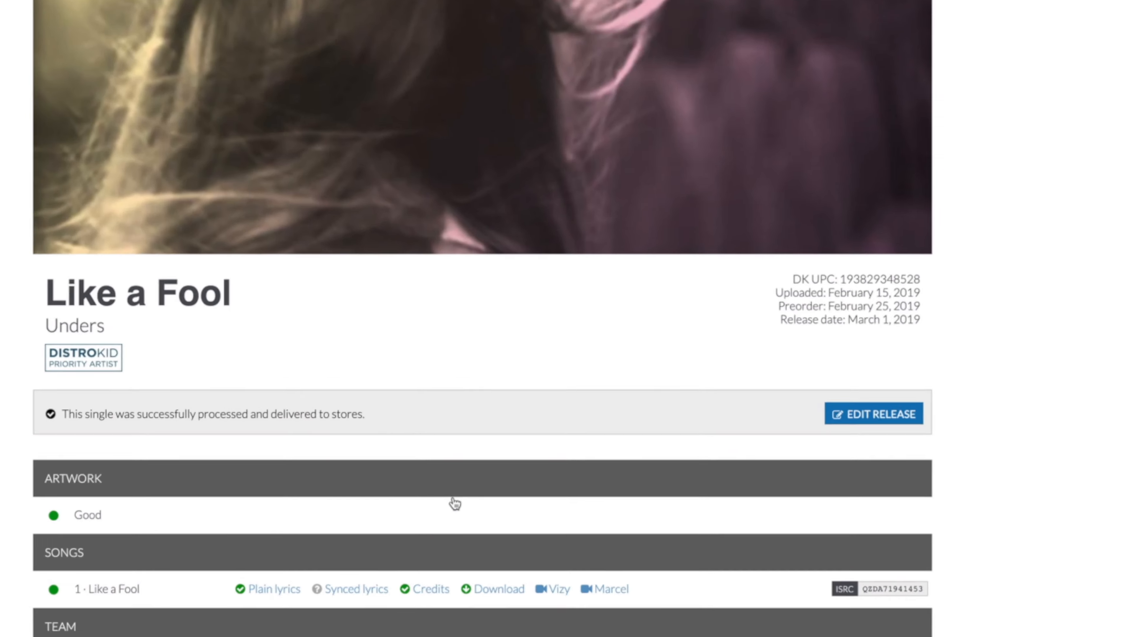
{"action": "scroll", "coordinate": [529, 430], "scroll_direction": "down", "scroll_amount": 10}
{"action": "scroll", "coordinate": [528, 431], "scroll_direction": "up", "scroll_amount": 4}
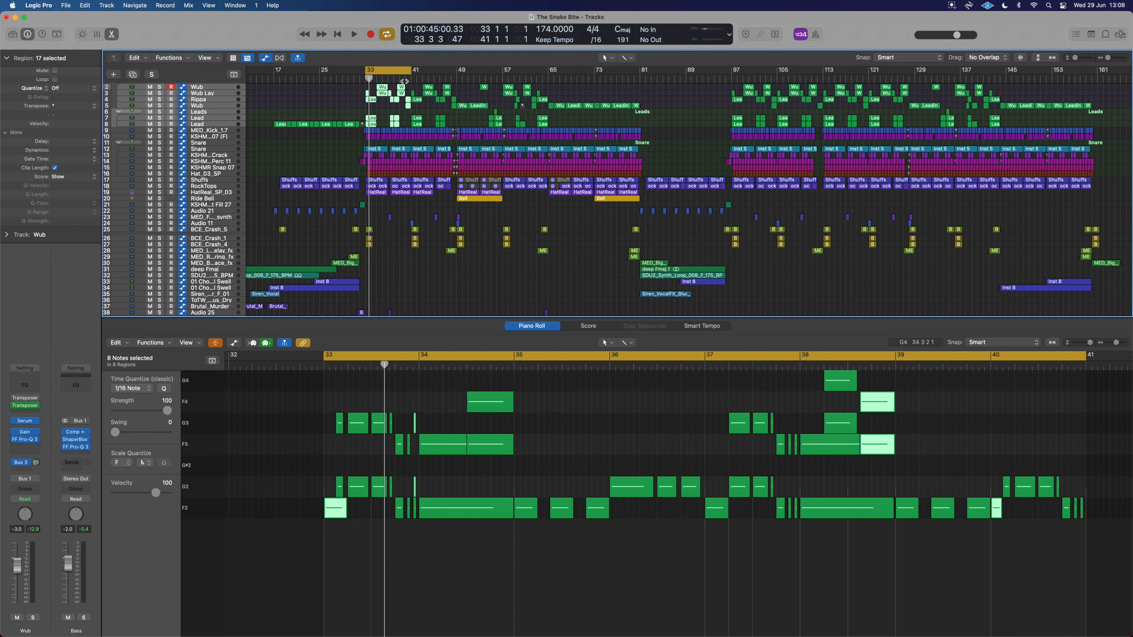
Shorten the cycle range to bars 33–35 and select the Basses folder track.
{"action": "left_click_drag", "start_coordinate": [404, 82], "coordinate": [381, 82]}
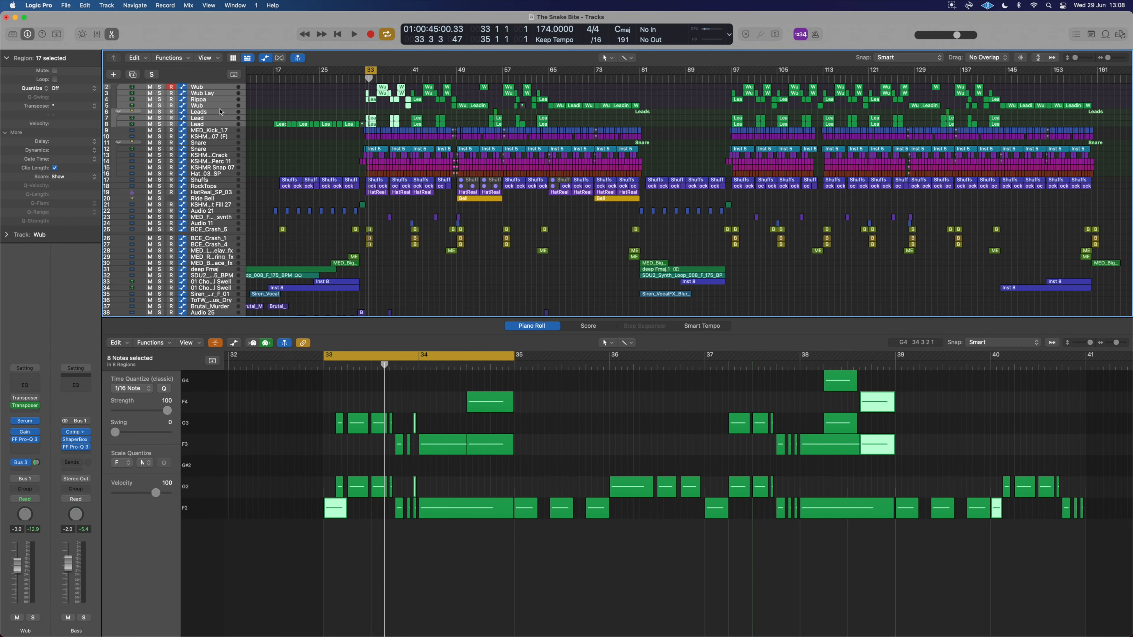
{"action": "scroll", "coordinate": [211, 111], "scroll_direction": "up", "scroll_amount": 1}
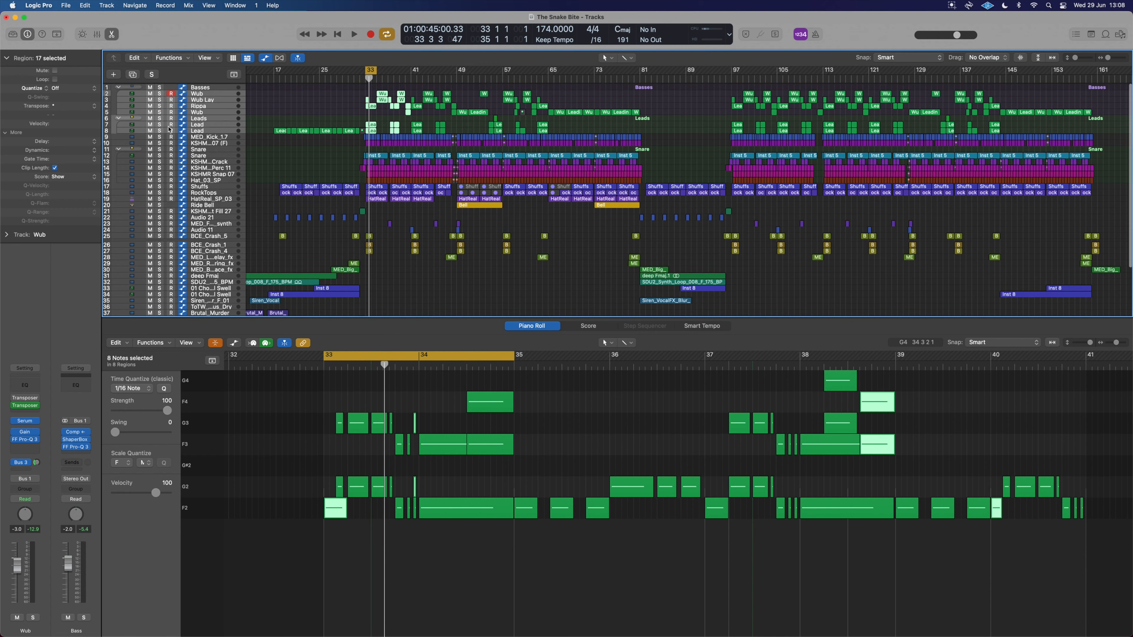
{"action": "key", "text": "ctrl+super+Left"}
{"action": "left_click", "coordinate": [118, 85]}
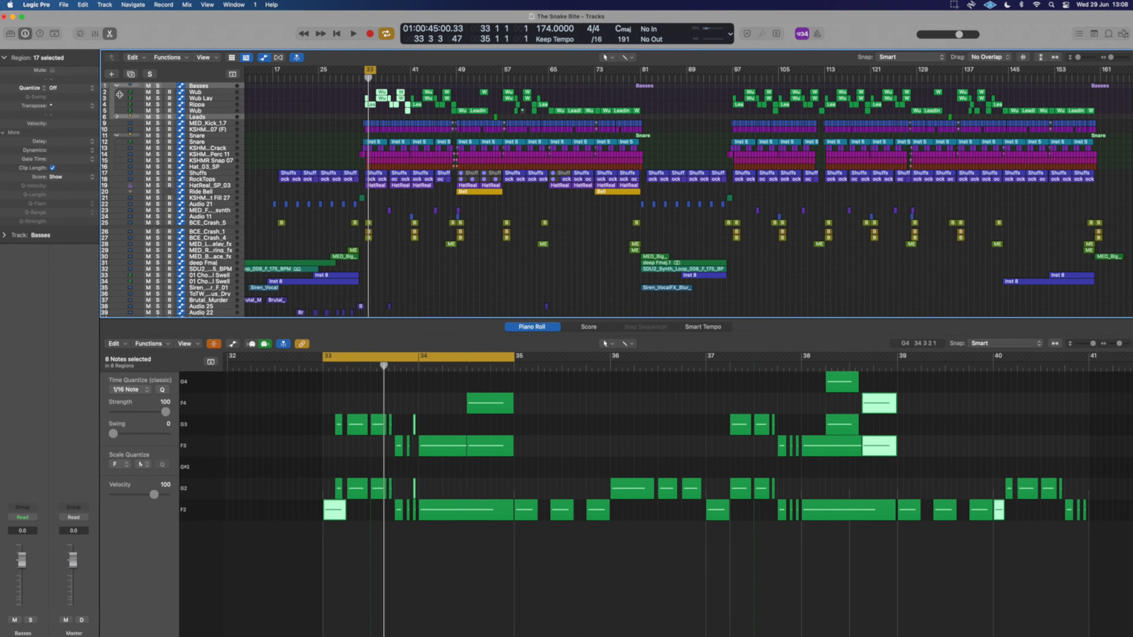
Open the Wub region at bar 33 in the Piano Roll and play the cycle.
{"action": "left_click", "coordinate": [337, 102]}
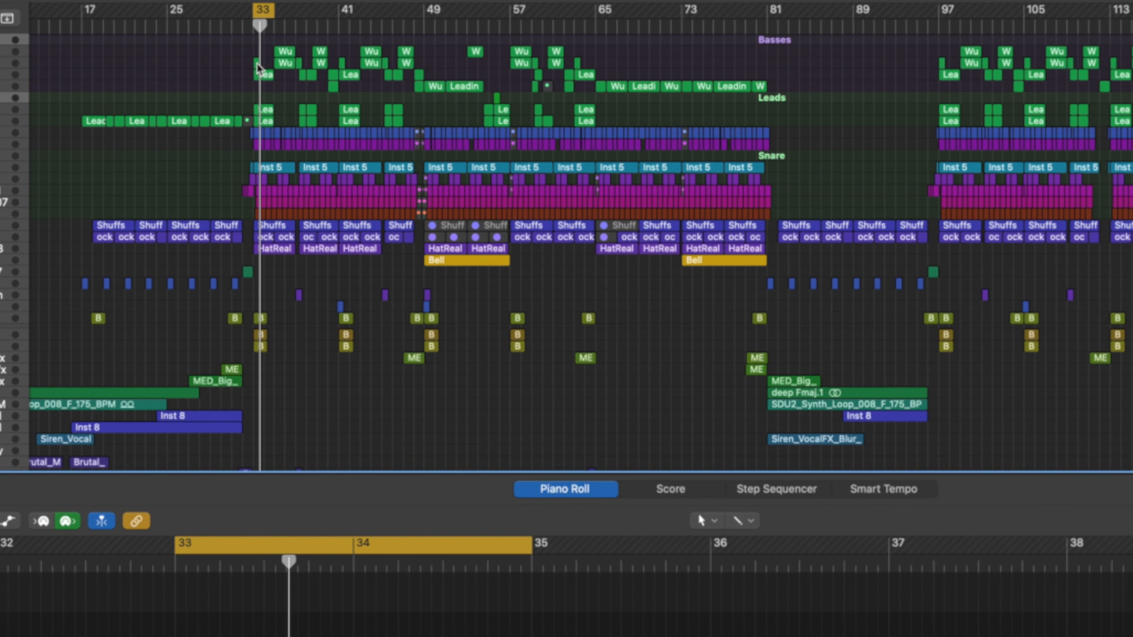
{"action": "left_click", "coordinate": [265, 66]}
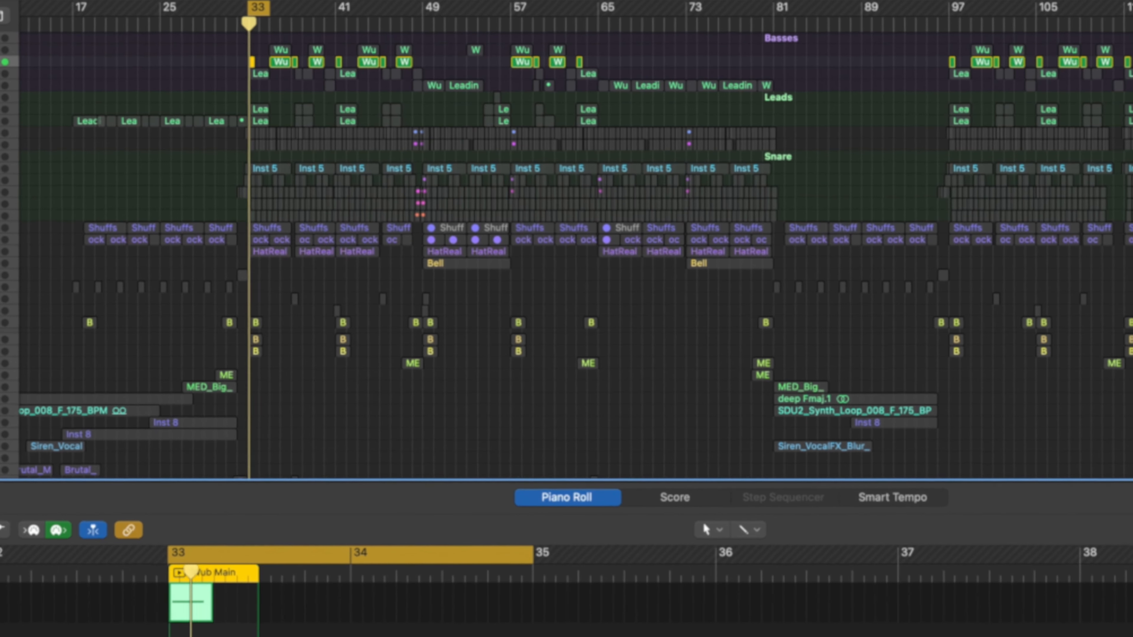
{"action": "key", "text": "space"}
Select the Rippa region at bar 33, solo it and play it back.
{"action": "left_click", "coordinate": [261, 73]}
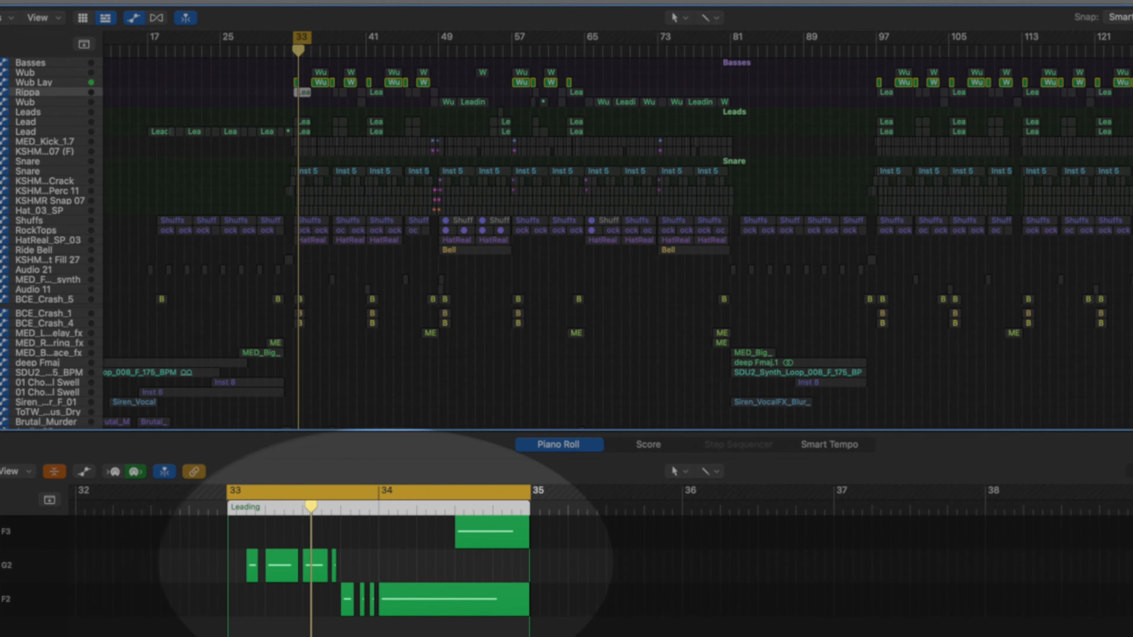
{"action": "key", "text": "s"}
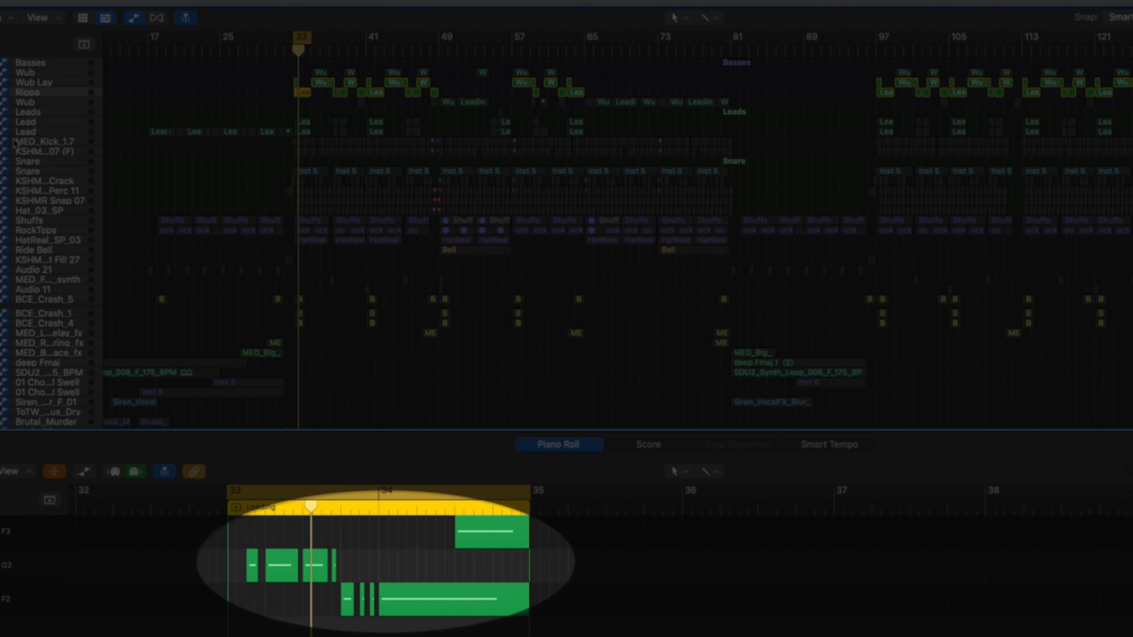
{"action": "key", "text": "space"}
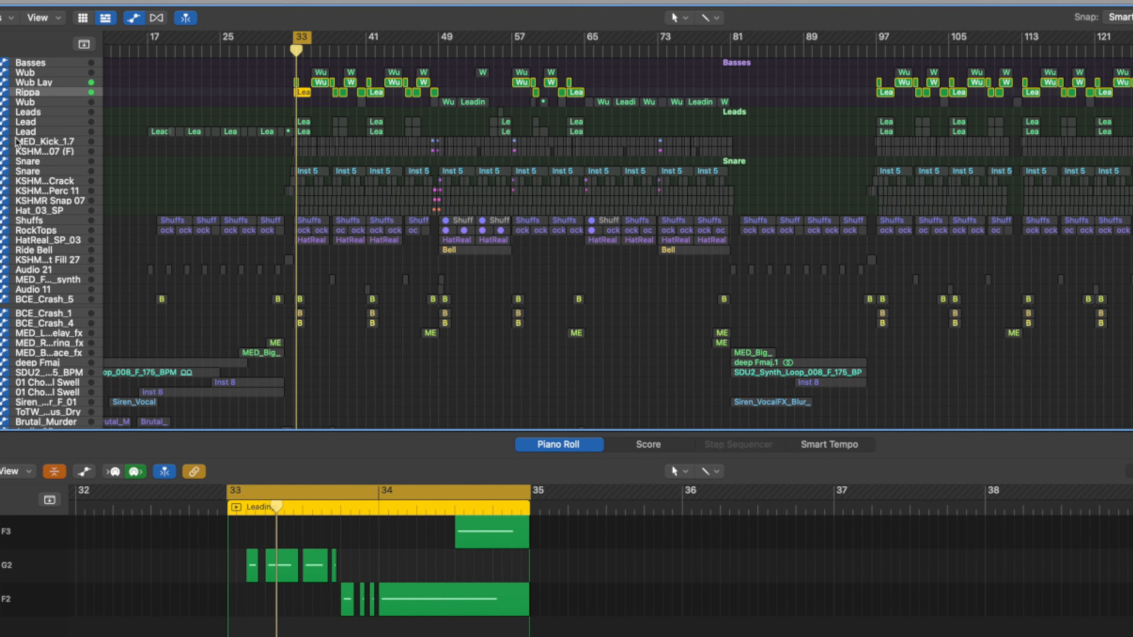
Select the Lead and Rippa regions at bar 33 together in the Leads and Basses tracks.
{"action": "left_click", "coordinate": [46, 113]}
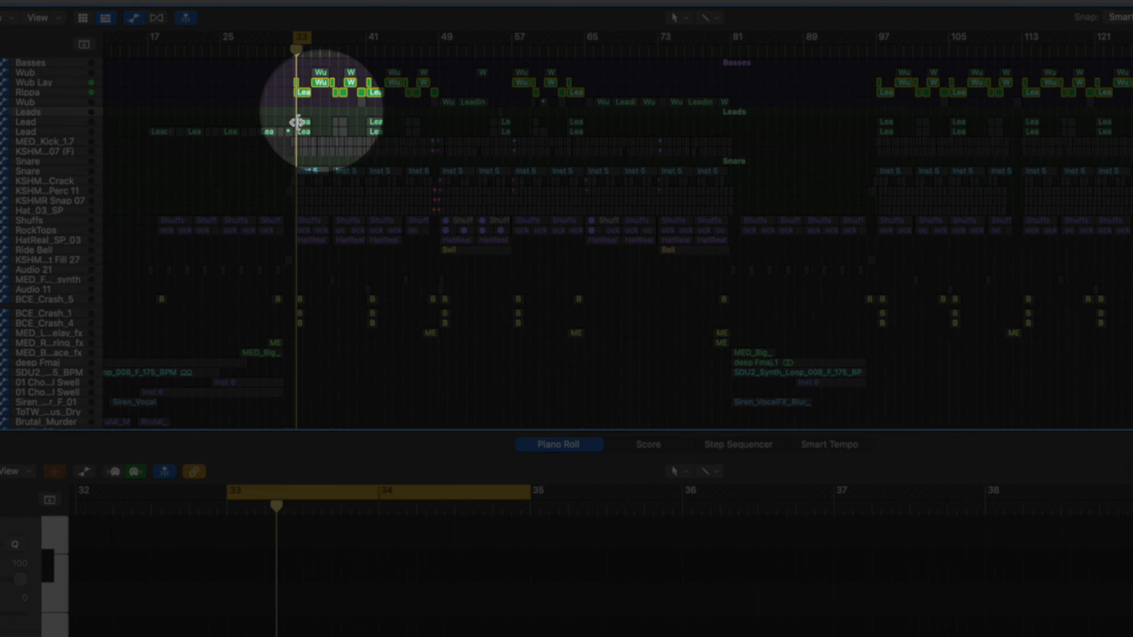
{"action": "left_click", "coordinate": [299, 130]}
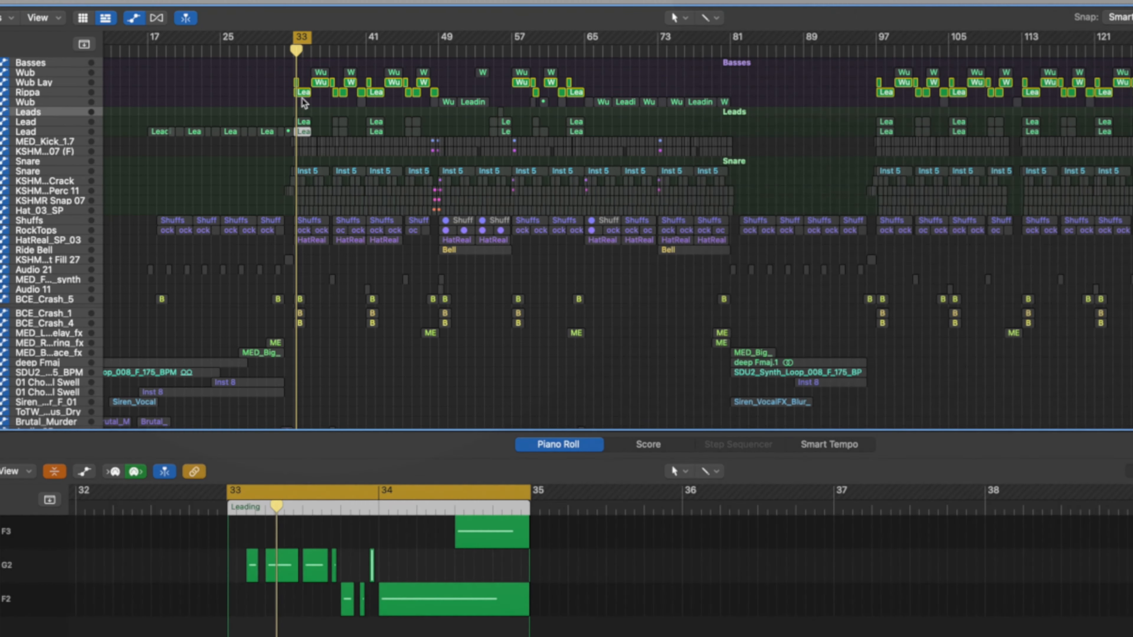
{"action": "left_click", "coordinate": [300, 92]}
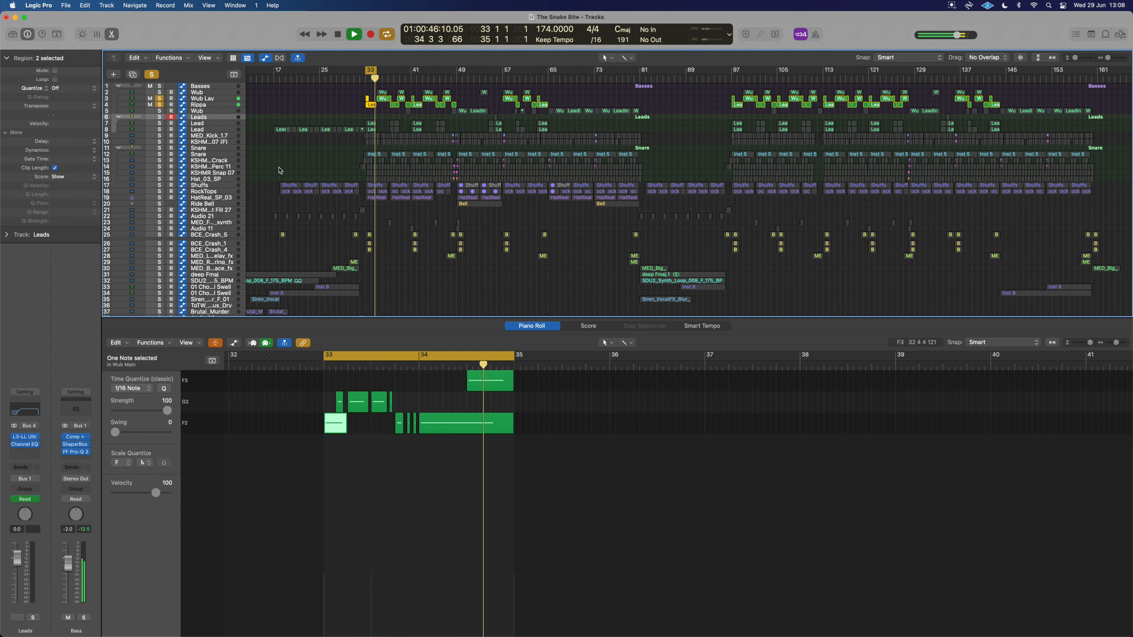
{"action": "scroll", "coordinate": [327, 400], "scroll_direction": "up", "scroll_amount": 5}
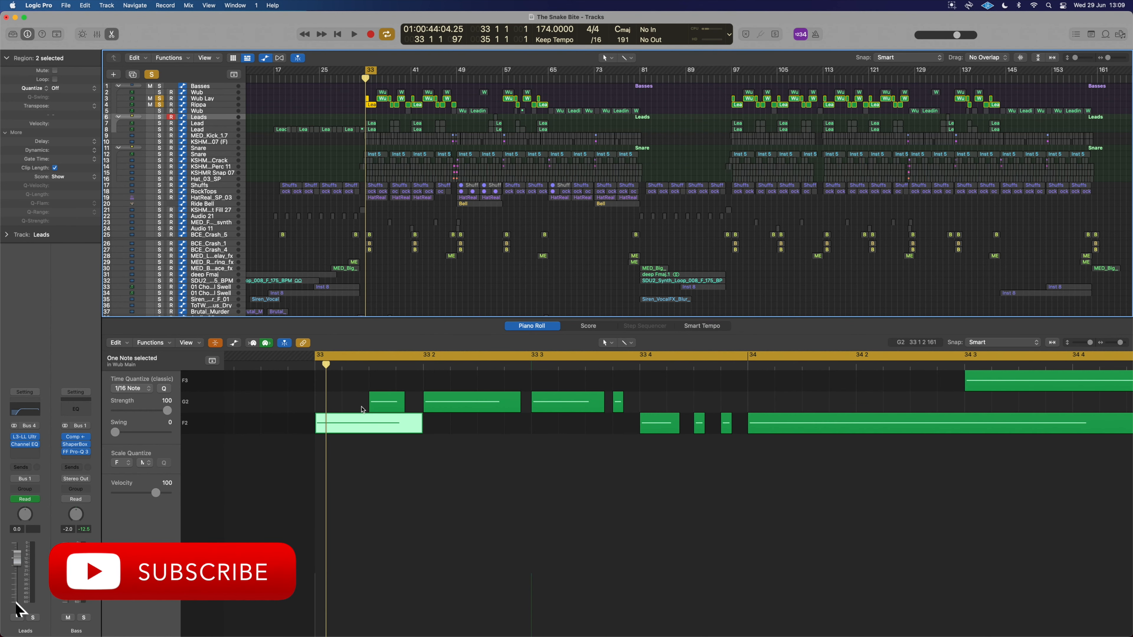
{"action": "key", "text": "ctrl+m"}
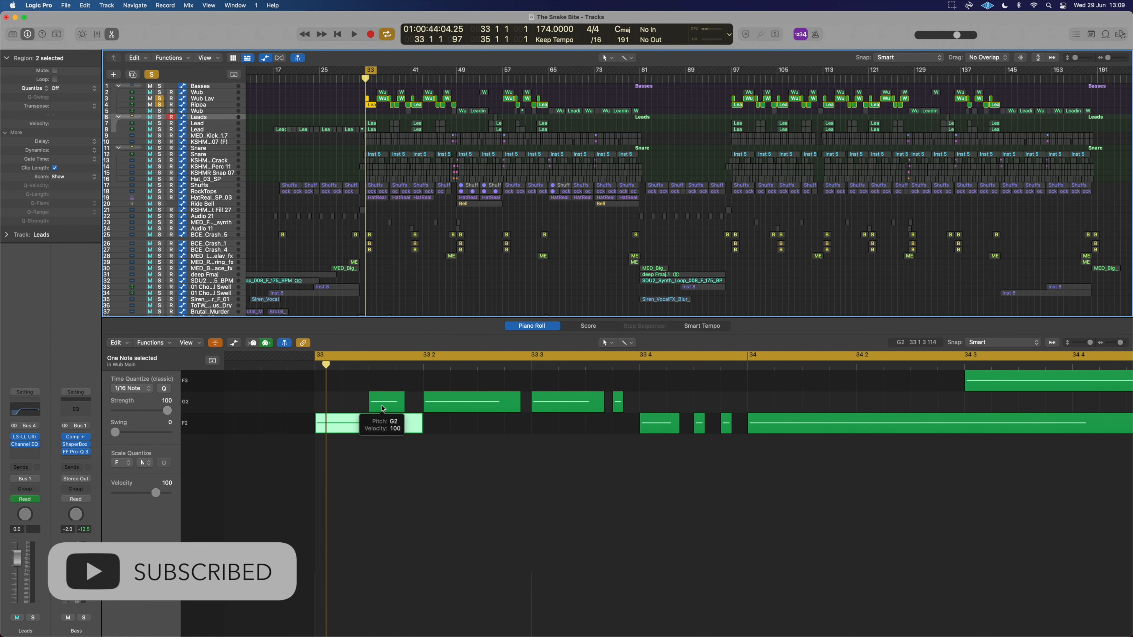
{"action": "key", "text": "ctrl+m"}
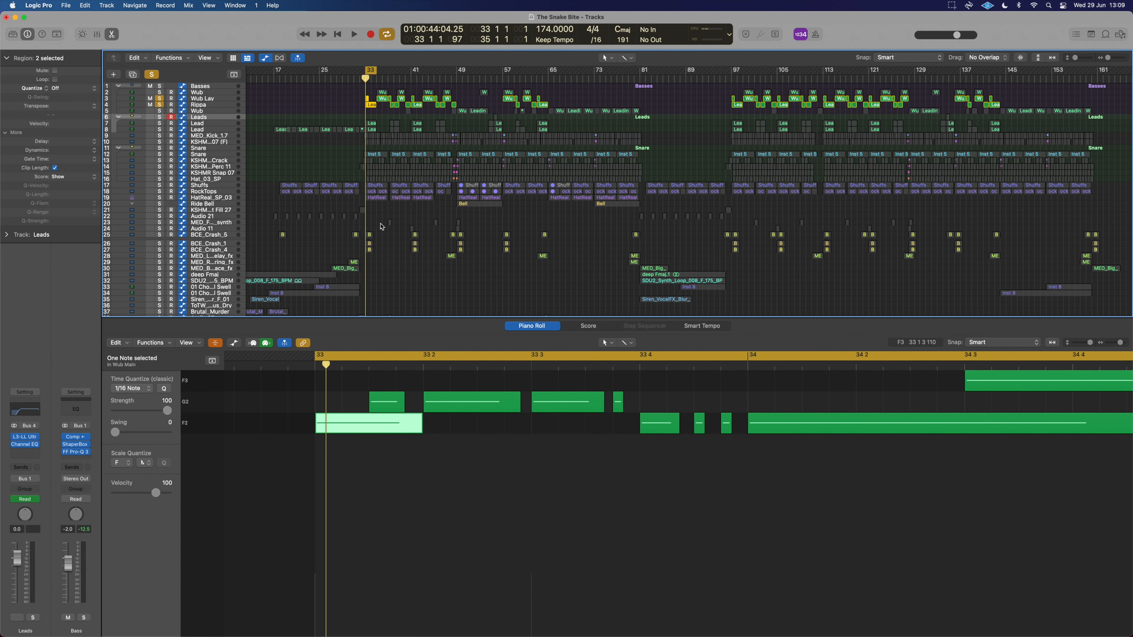
Shrink the cycle range to the first beat of bar 33.
{"action": "left_click", "coordinate": [385, 176], "text": "ctrl+alt"}
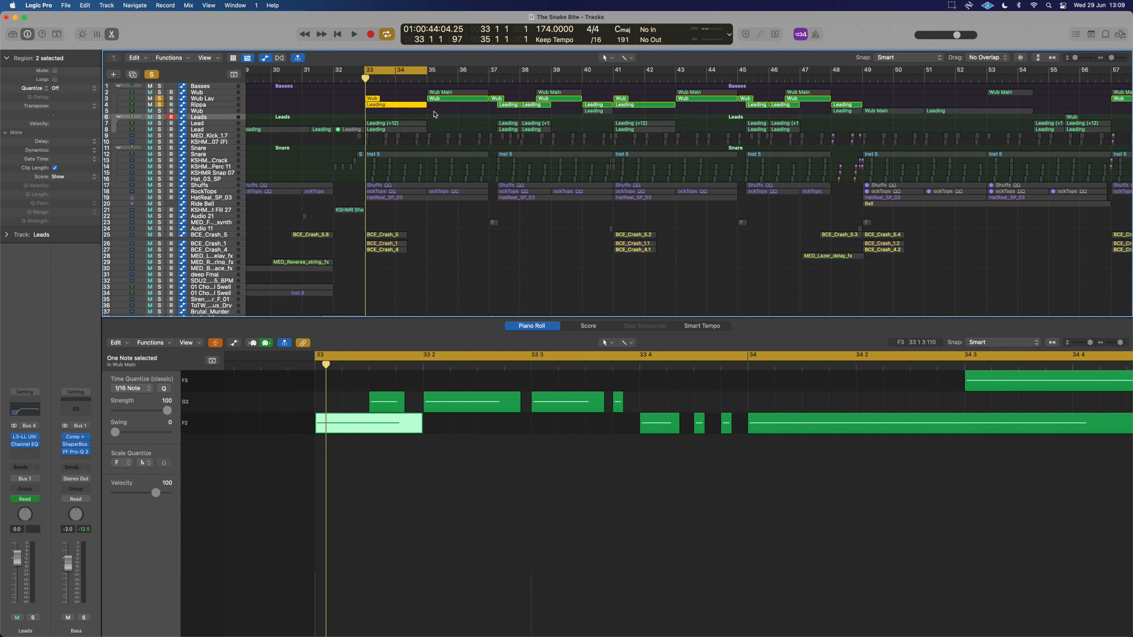
{"action": "left_click_drag", "start_coordinate": [430, 68], "coordinate": [371, 74]}
{"action": "key", "text": "ctrl+m"}
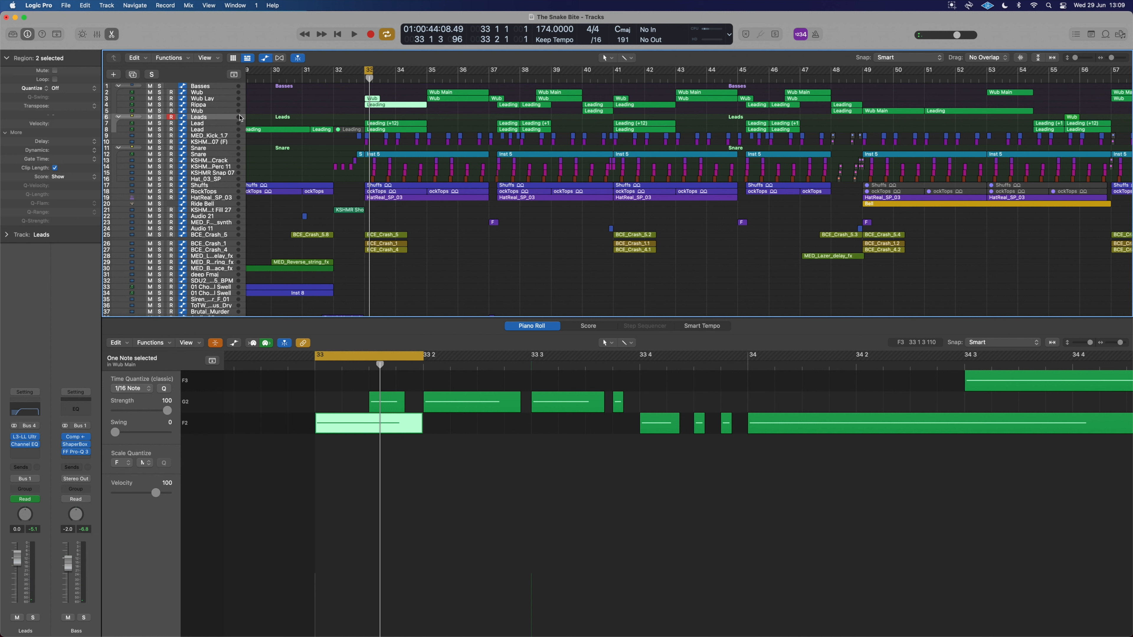
Examine the Lead region's eighth-note C3 pattern by selecting its notes.
{"action": "key", "text": "super+Left"}
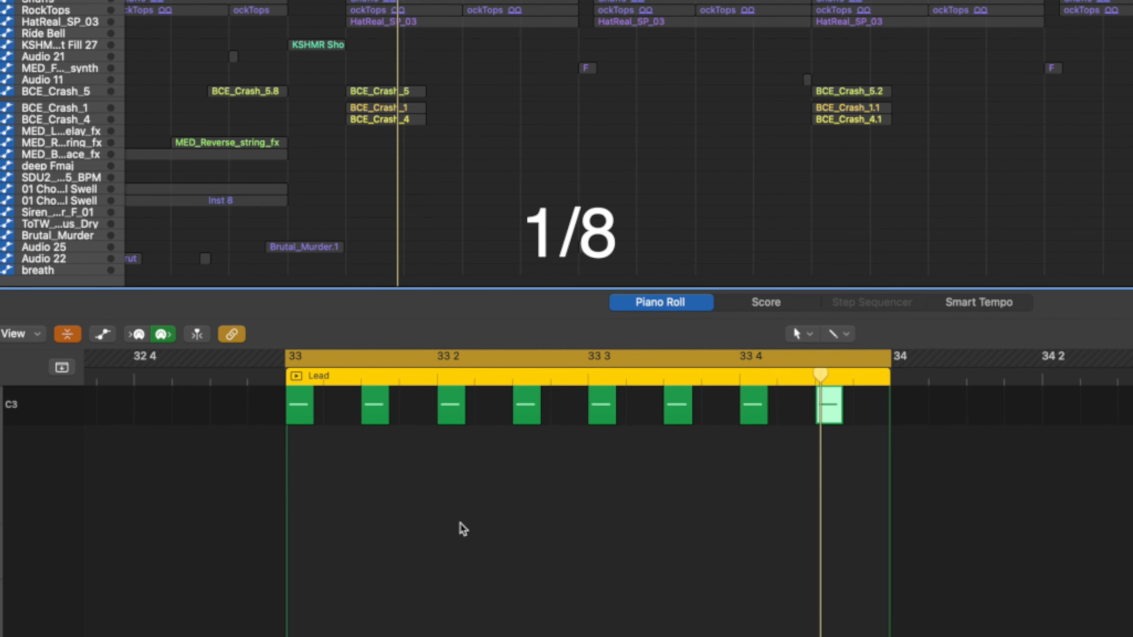
{"action": "left_click", "coordinate": [330, 405], "text": "super"}
{"action": "left_click", "coordinate": [408, 414], "text": "super"}
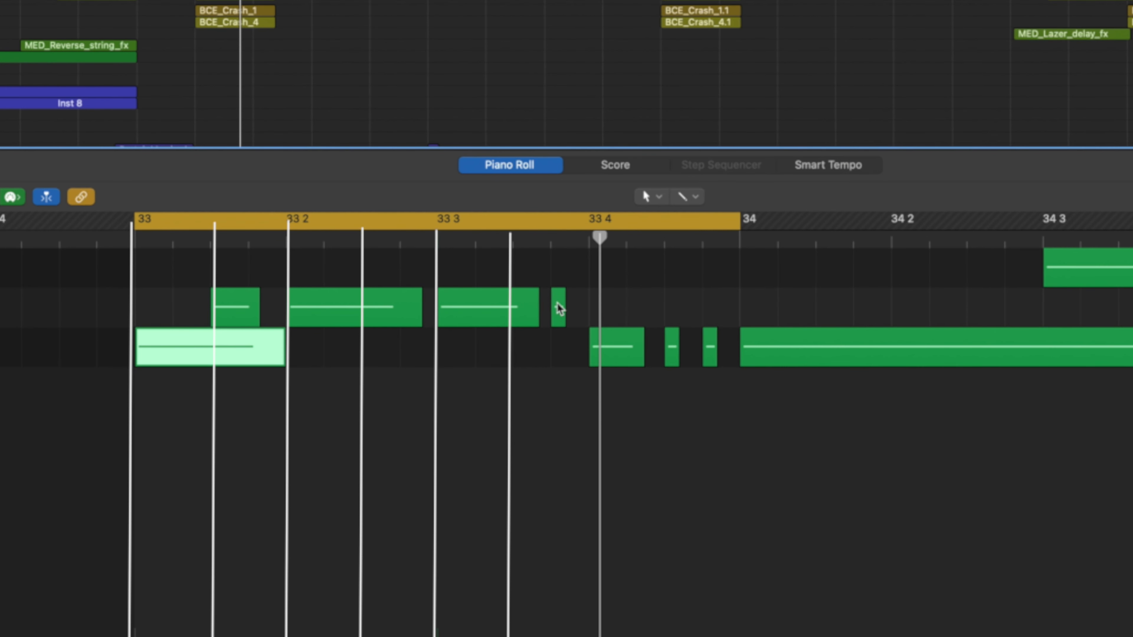
Try moving the short G2 note before beat 33 4 up to F3, audition it, and undo the move.
{"action": "left_click_drag", "start_coordinate": [560, 315], "coordinate": [521, 268]}
{"action": "key", "text": "space"}
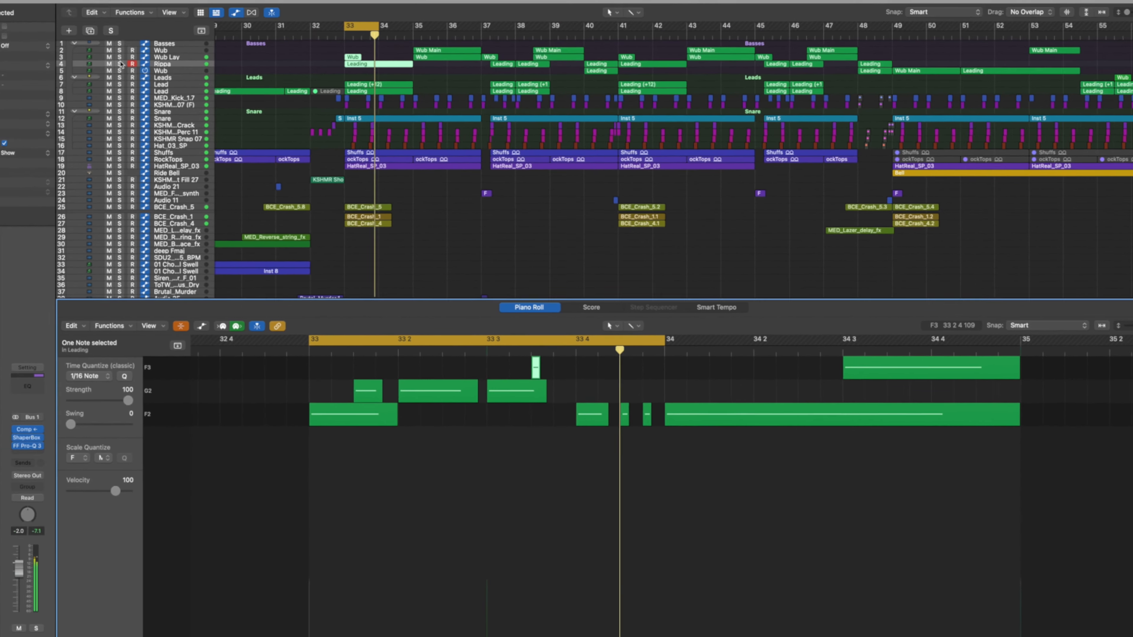
{"action": "left_click", "coordinate": [120, 64]}
{"action": "key", "text": "super+z"}
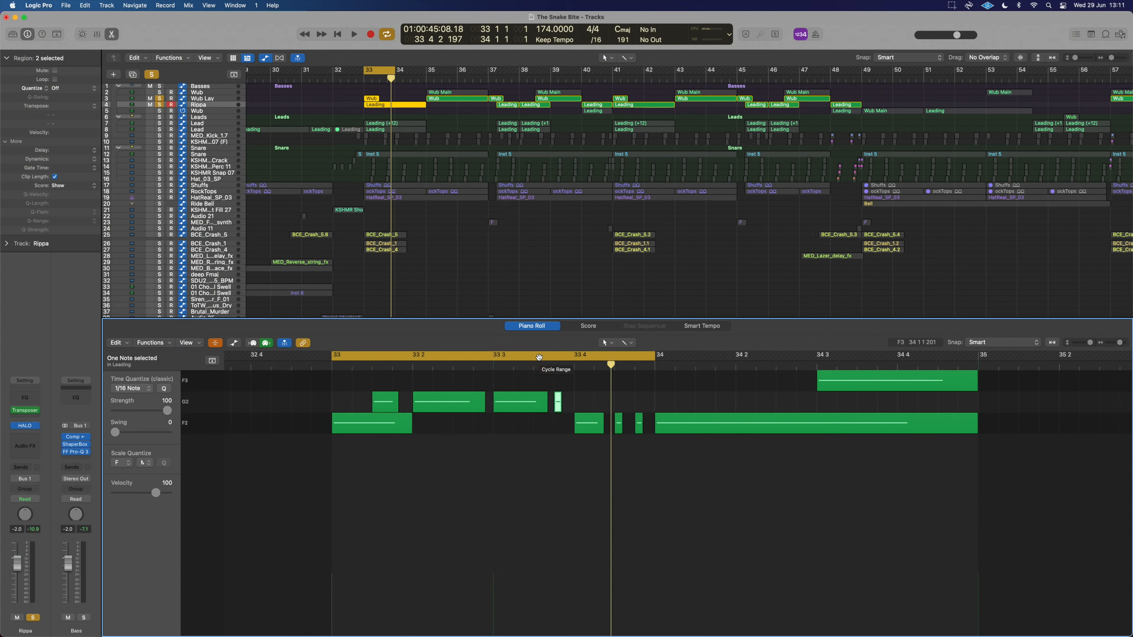
Play back the cycled bars to audition the Rippa part.
{"action": "scroll", "coordinate": [594, 475], "scroll_direction": "left", "scroll_amount": 5}
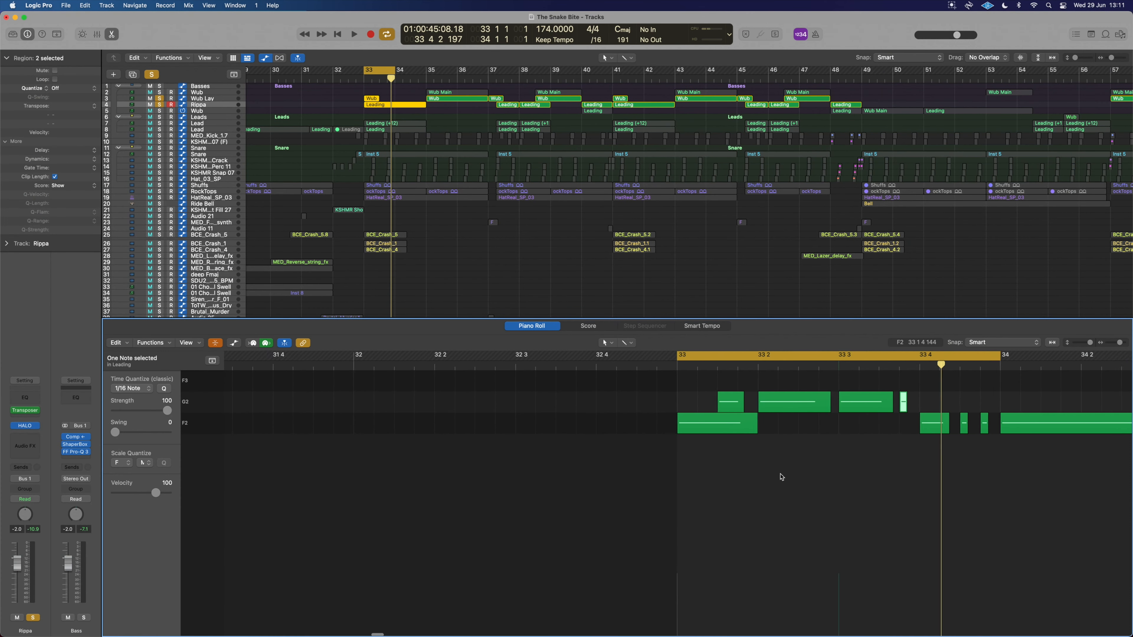
{"action": "scroll", "coordinate": [726, 456], "scroll_direction": "right", "scroll_amount": 3}
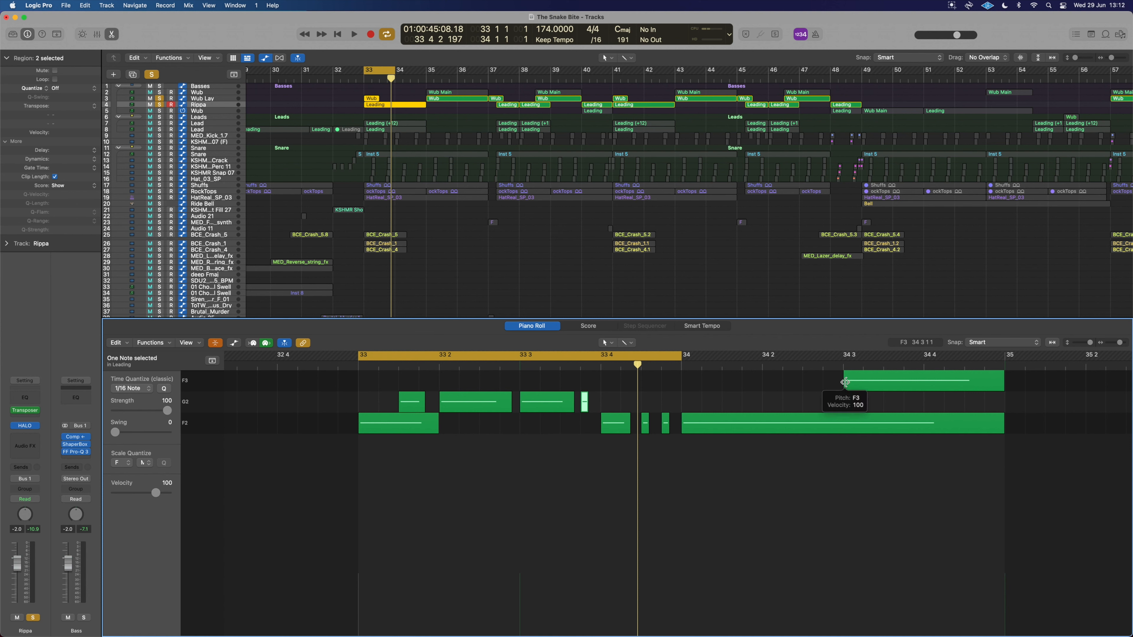
{"action": "key", "text": "space"}
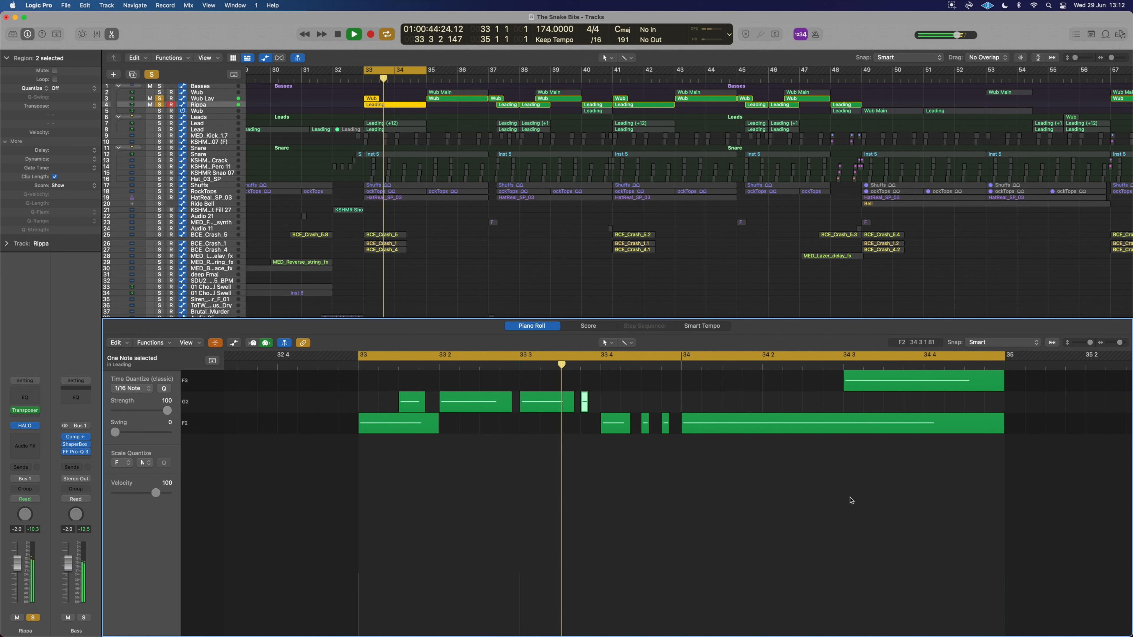
{"action": "key", "text": "space"}
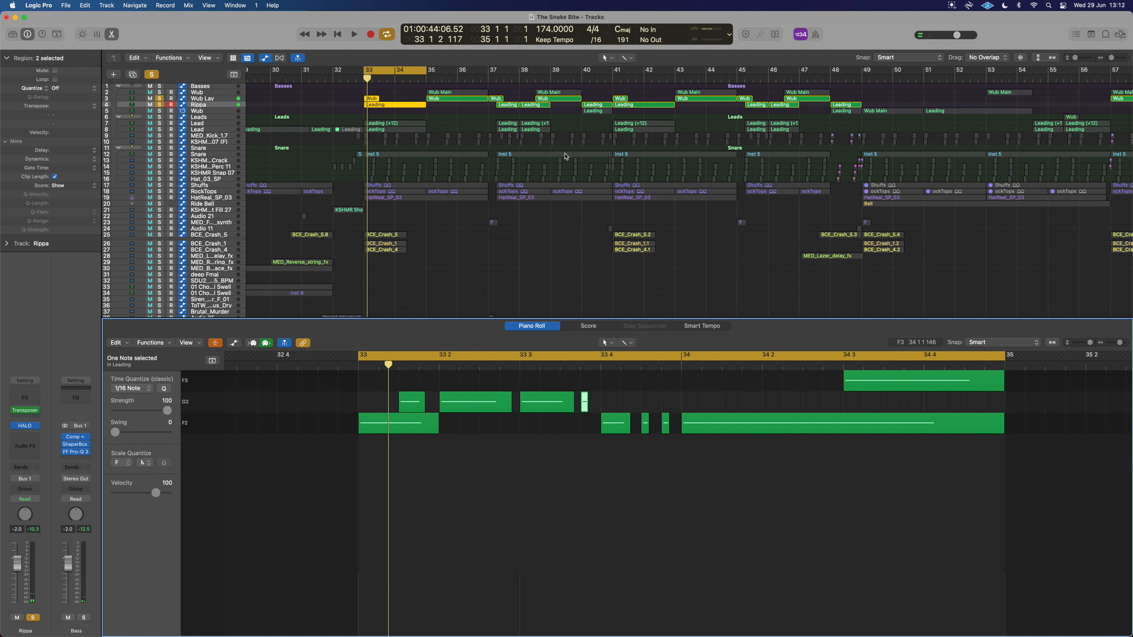
Extend the cycle range to bars 33–37 and select the Wub Lay track's regions.
{"action": "left_click_drag", "start_coordinate": [425, 70], "coordinate": [488, 71]}
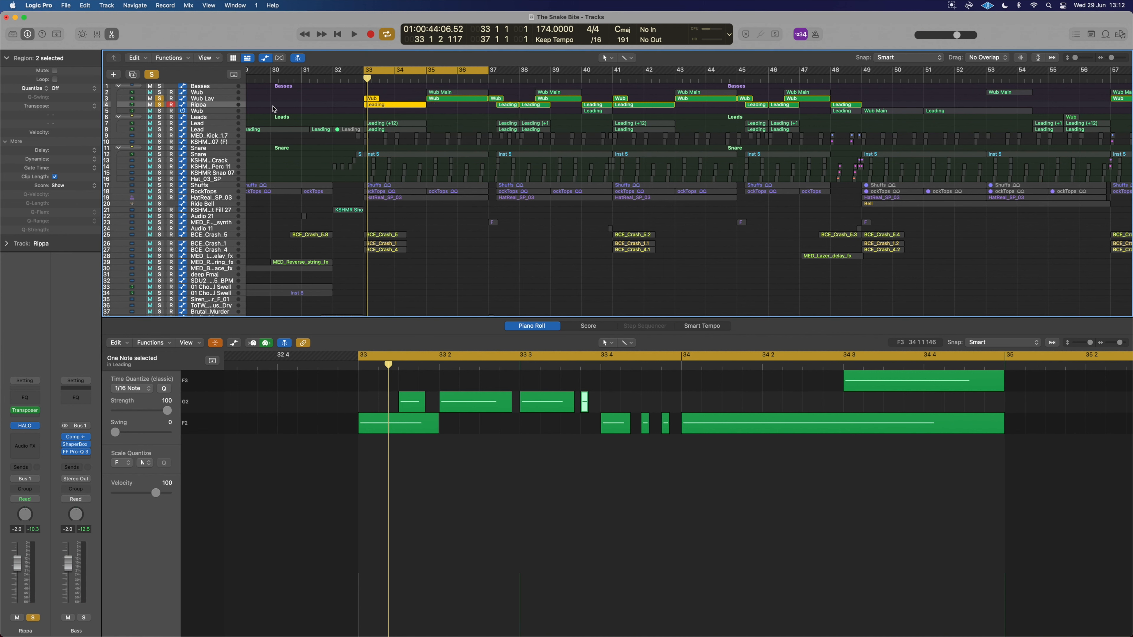
{"action": "left_click", "coordinate": [214, 99], "text": "shift"}
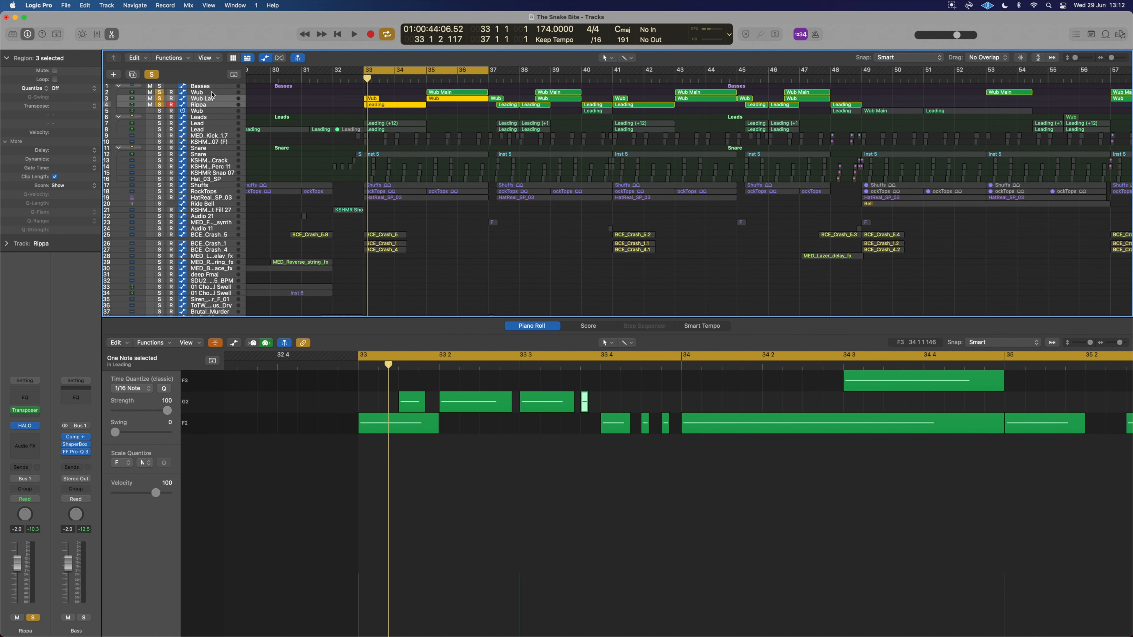
Select the F2 note at the start of bar 35 in the Piano Roll.
{"action": "scroll", "coordinate": [642, 389], "scroll_direction": "down", "scroll_amount": 3}
{"action": "scroll", "coordinate": [643, 388], "scroll_direction": "right", "scroll_amount": 5}
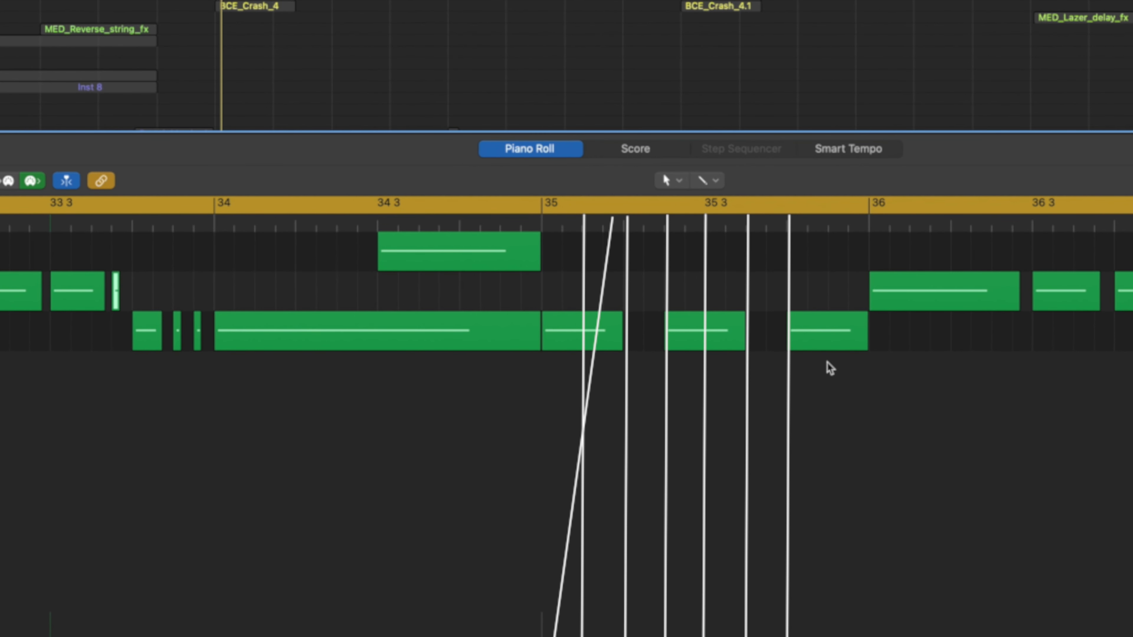
{"action": "left_click", "coordinate": [589, 342]}
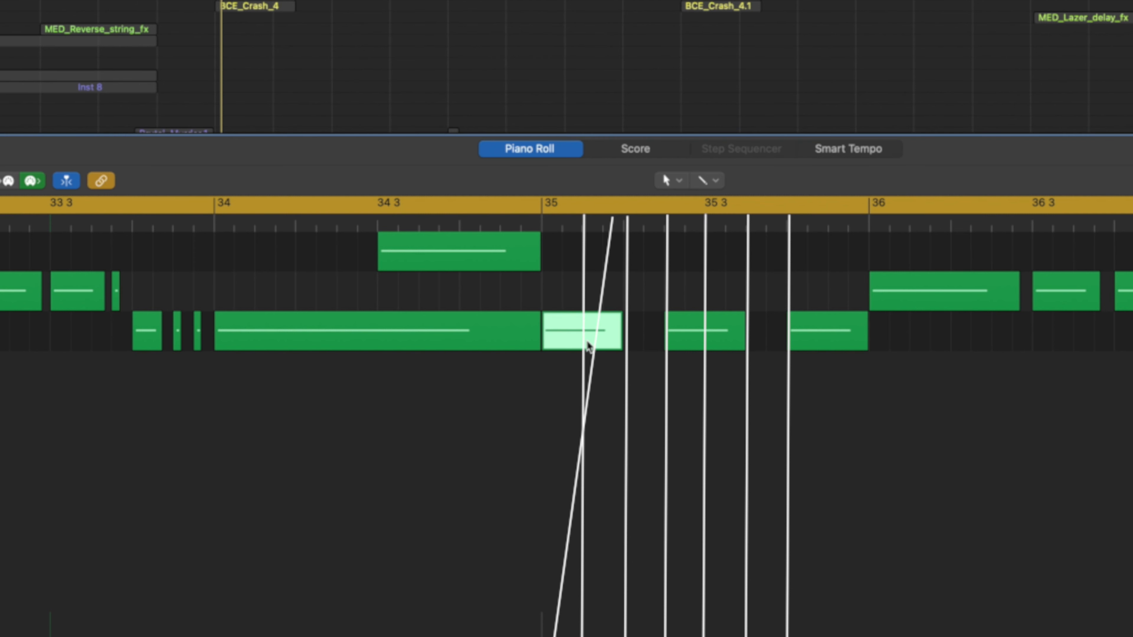